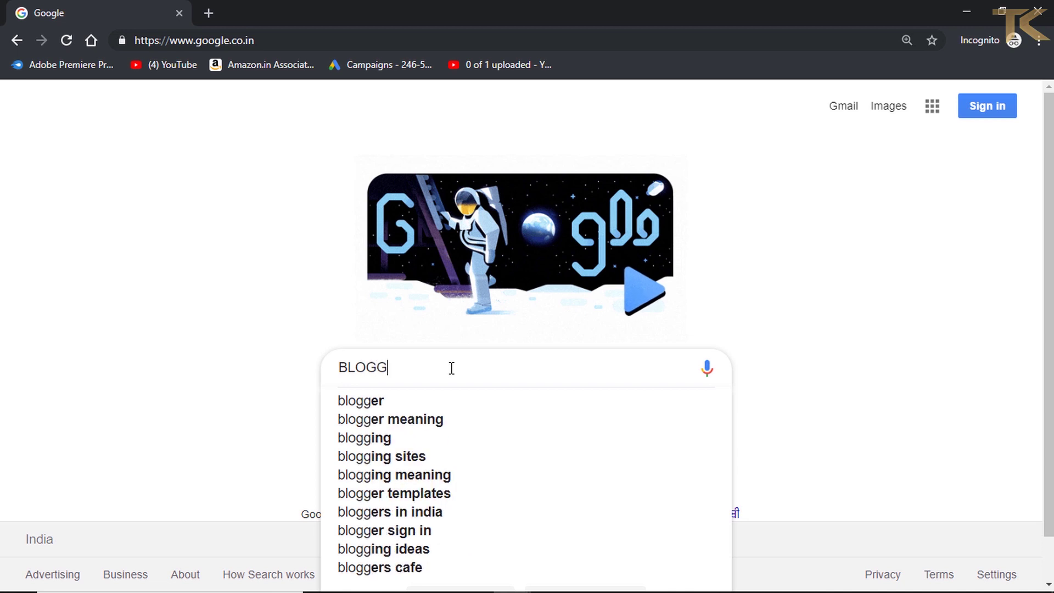
- Run the Google search for BLOGGER
key(Return)
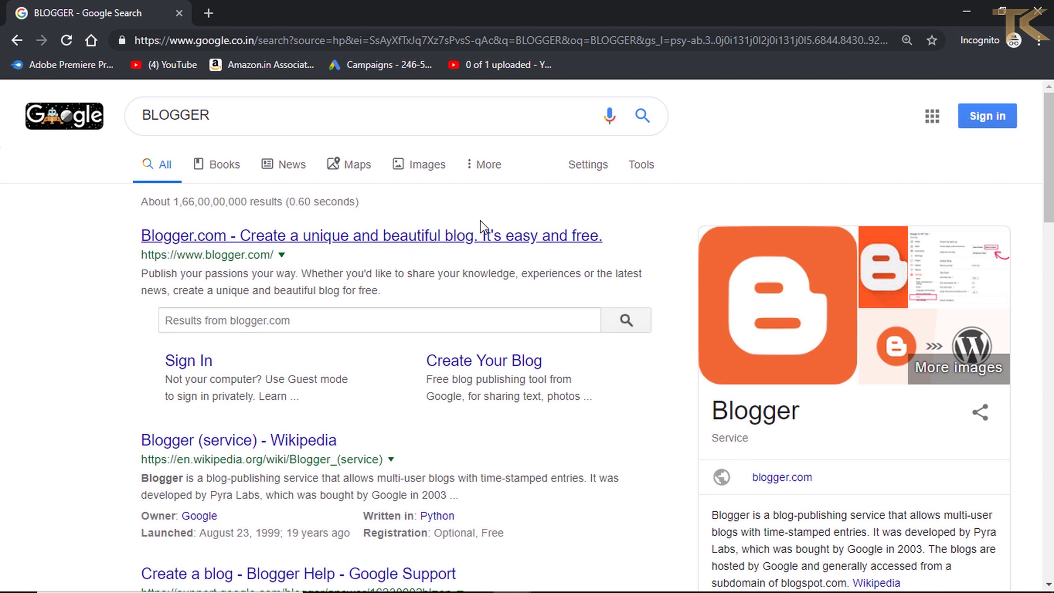
- Open the Blogger.com result and scroll through its design, domain and earnings features
click(392, 242)
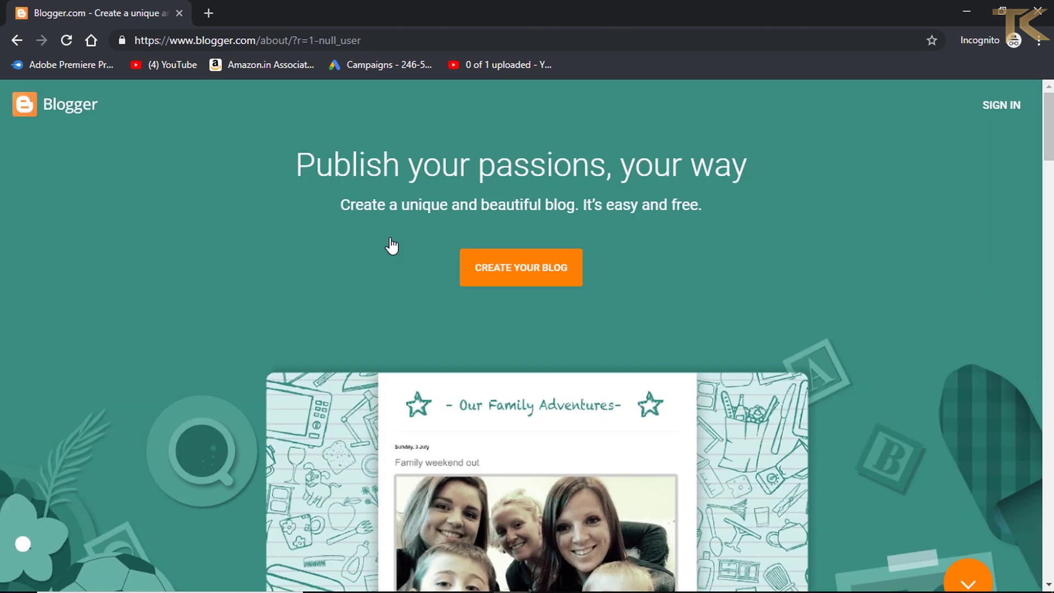
scroll(710, 390, down, 10)
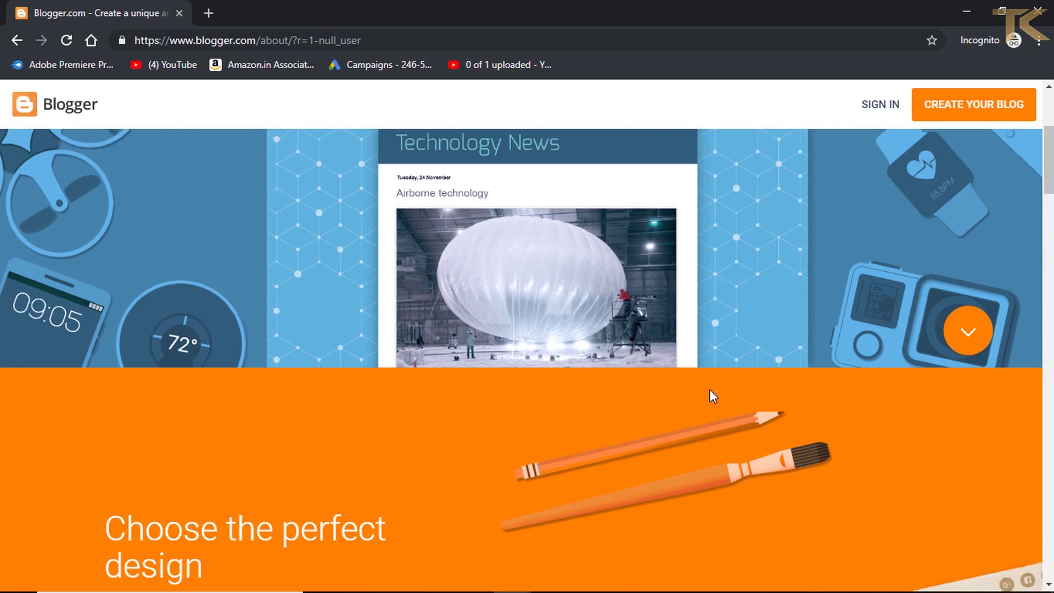
scroll(710, 390, down, 10)
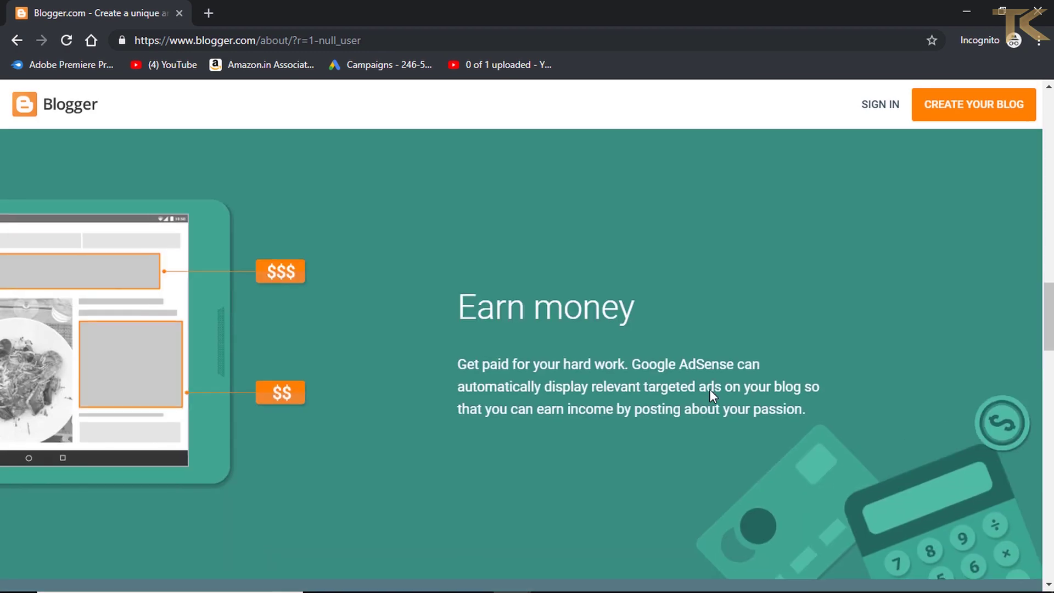
scroll(710, 390, up, 8)
scroll(710, 390, up, 10)
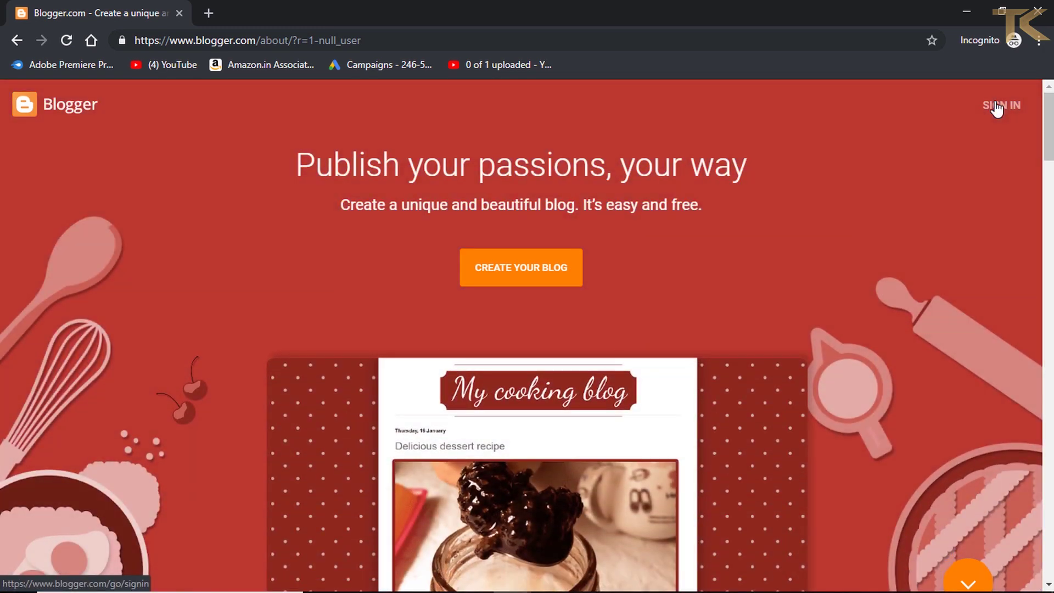
- Start Blogger sign-in and enter the blog's Google account e-mail address, fixing typos
click(996, 106)
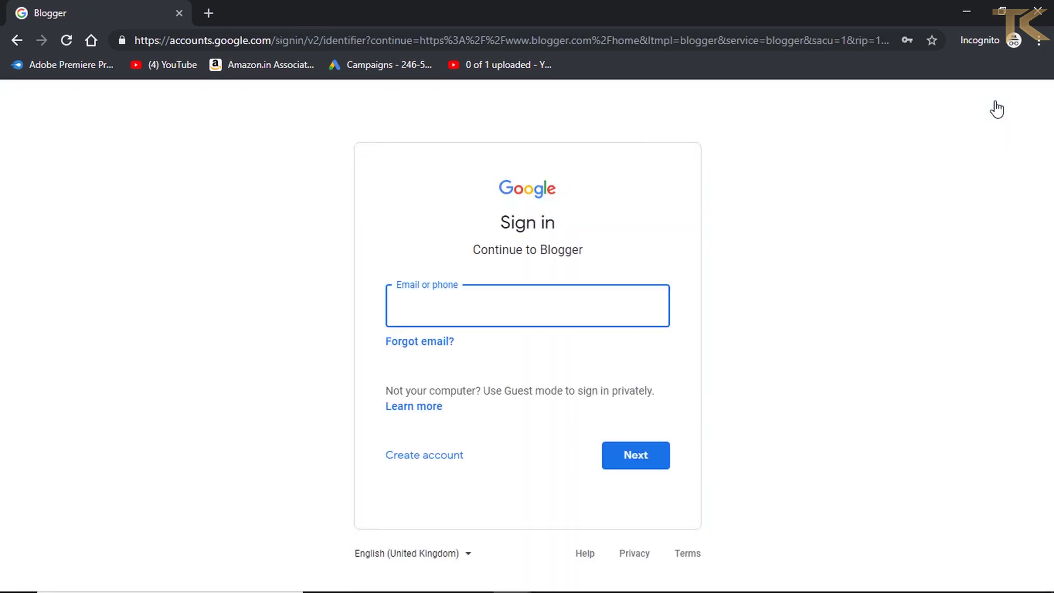
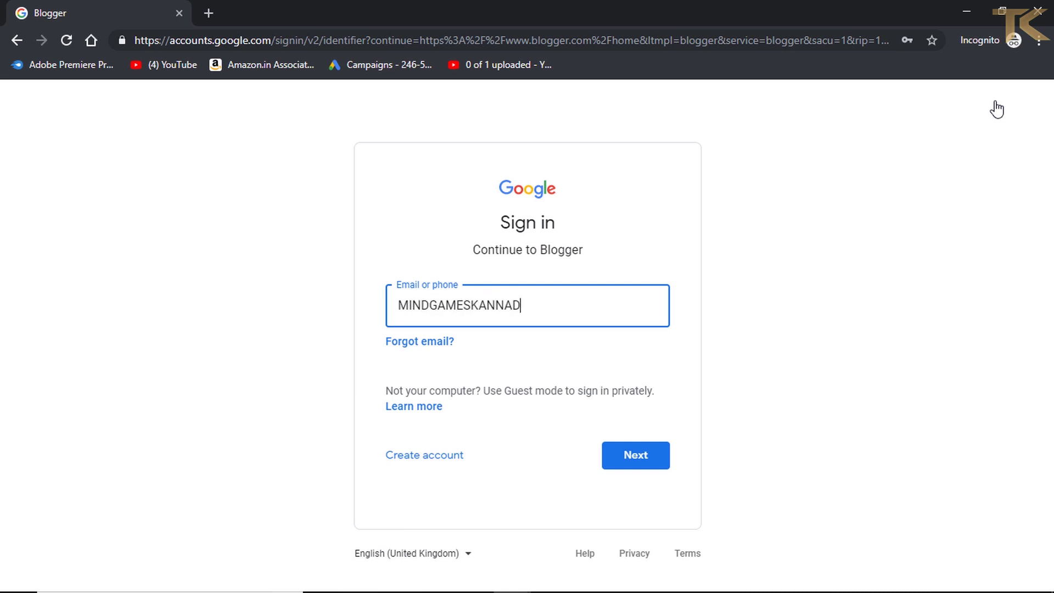
key(Return)
- Enter the account password to finish signing in
text(***)
key(BackSpace)
key(BackSpace)
key(BackSpace)
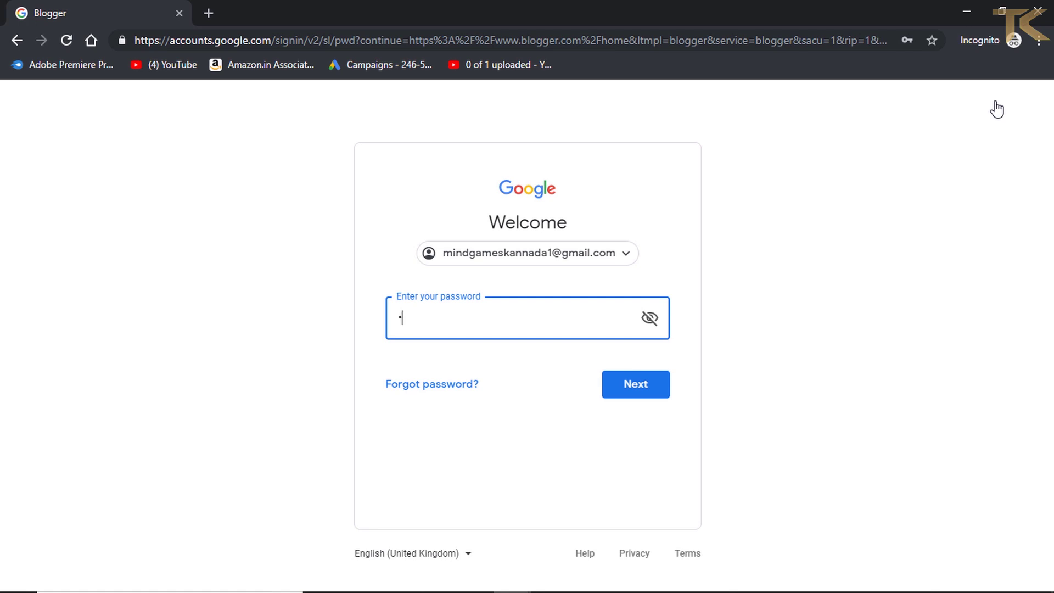
text(*********)
key(Return)
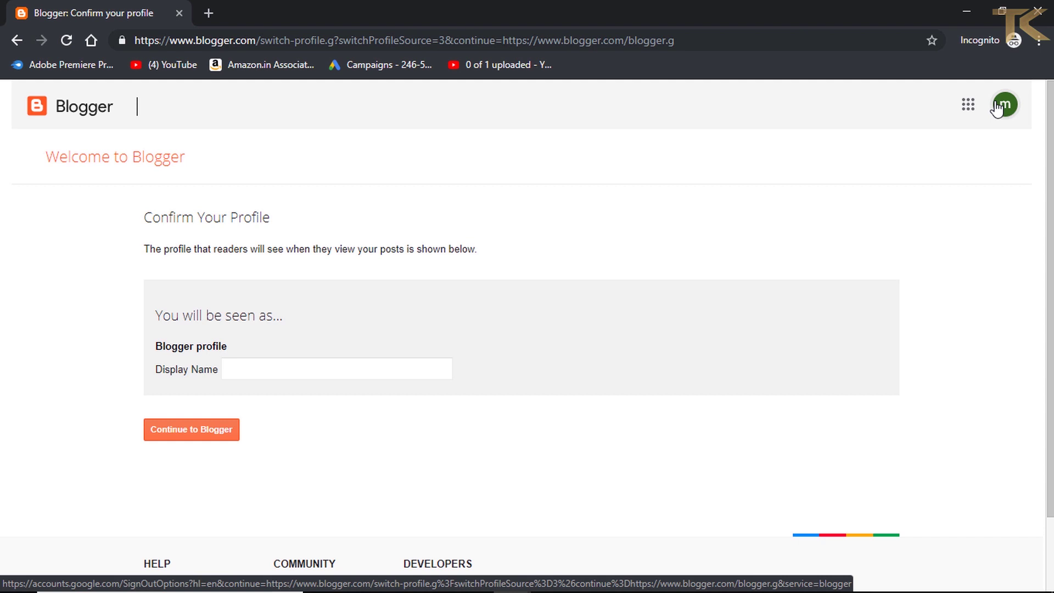
- Type 'Mind Games Kannada' as the display name, then delete the spaces to form MindGamesKannada
scroll(807, 302, down, 3)
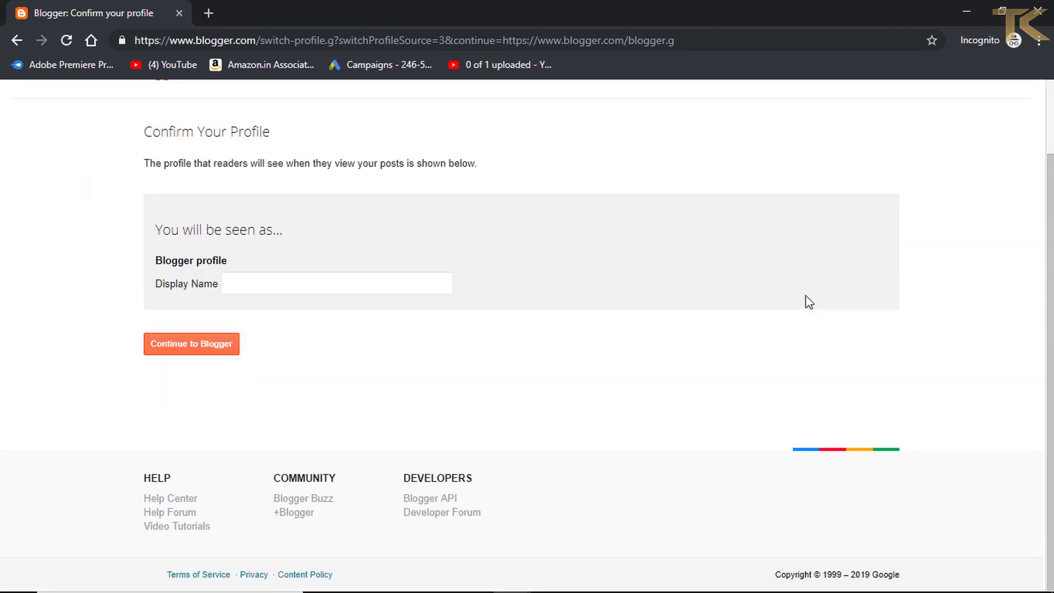
scroll(809, 303, up, 3)
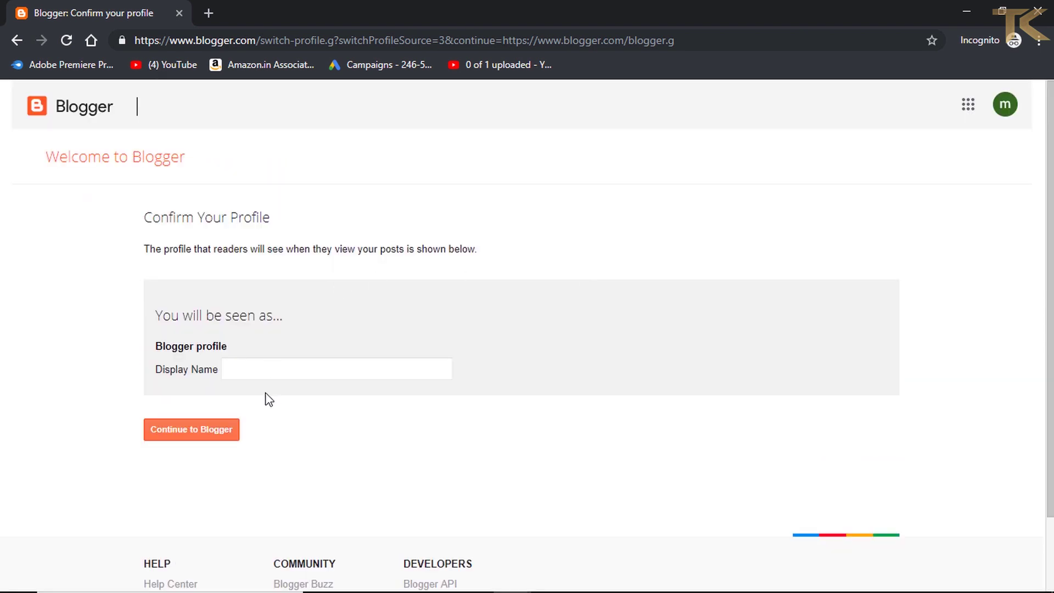
click(247, 372)
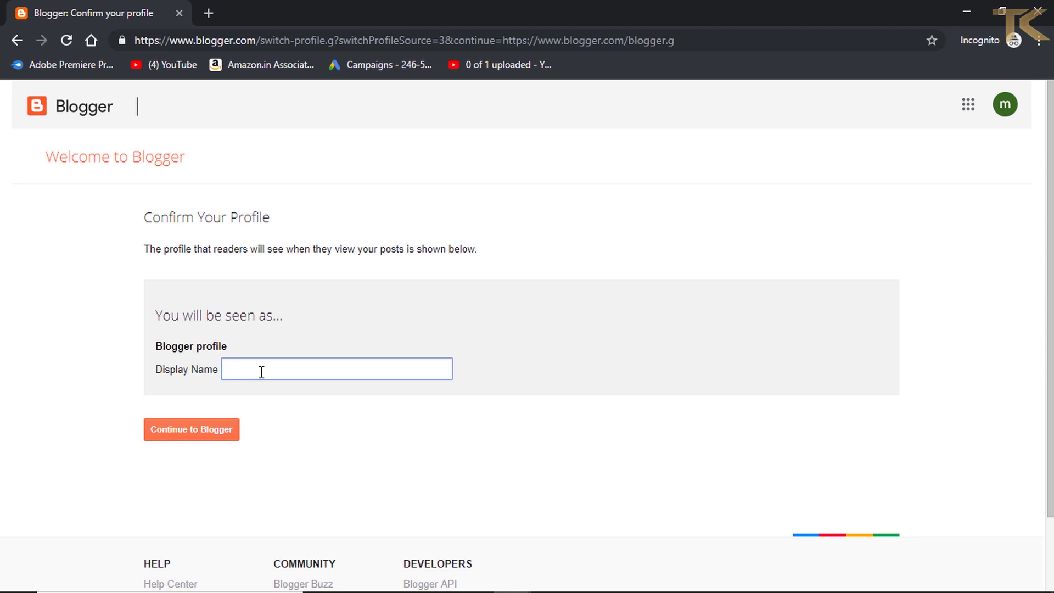
text(Mind G)
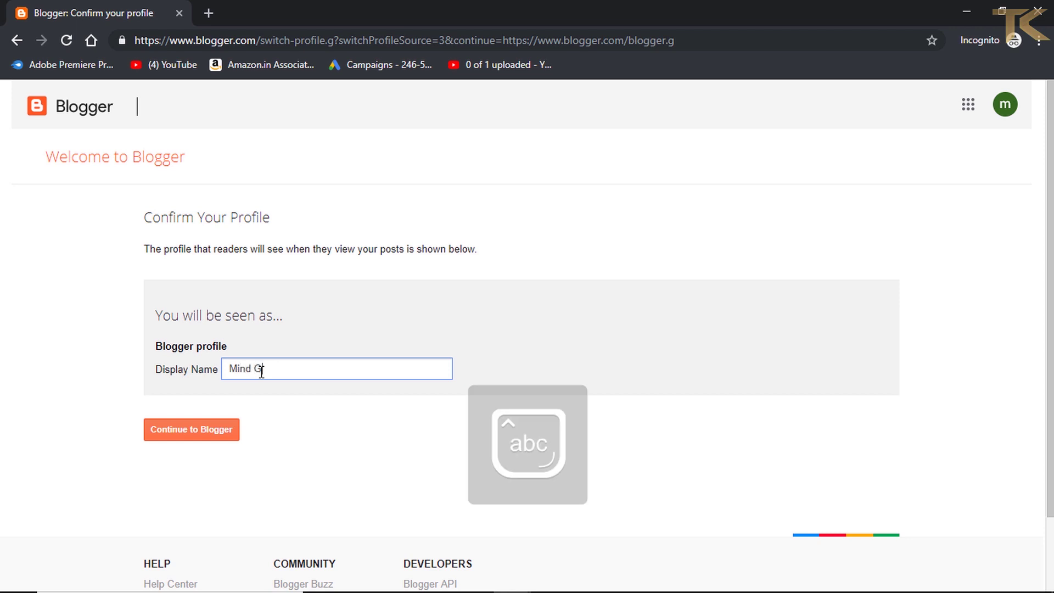
text(ames Kannada)
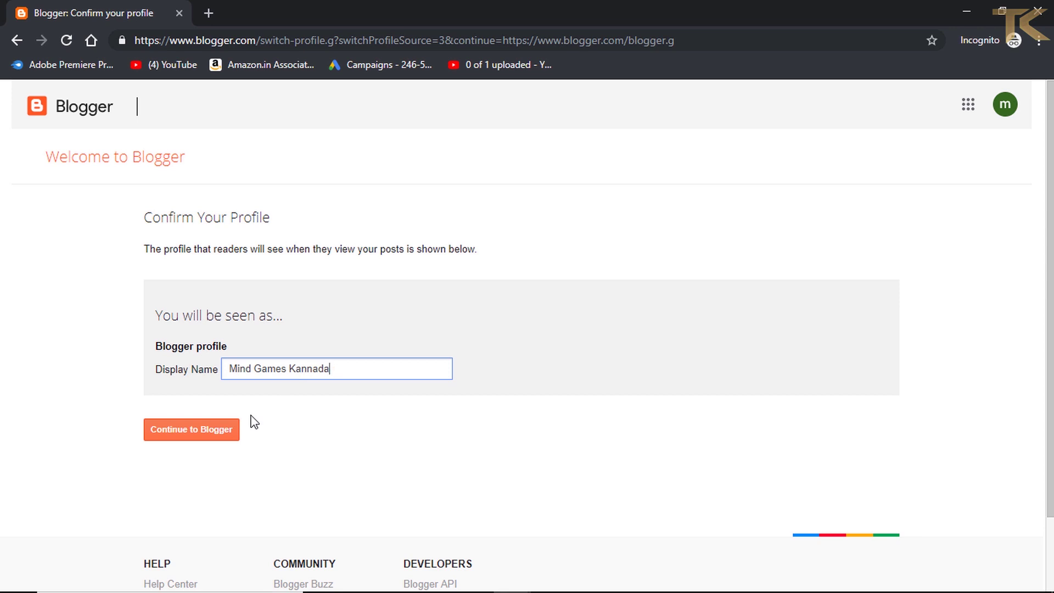
click(254, 369)
key(BackSpace)
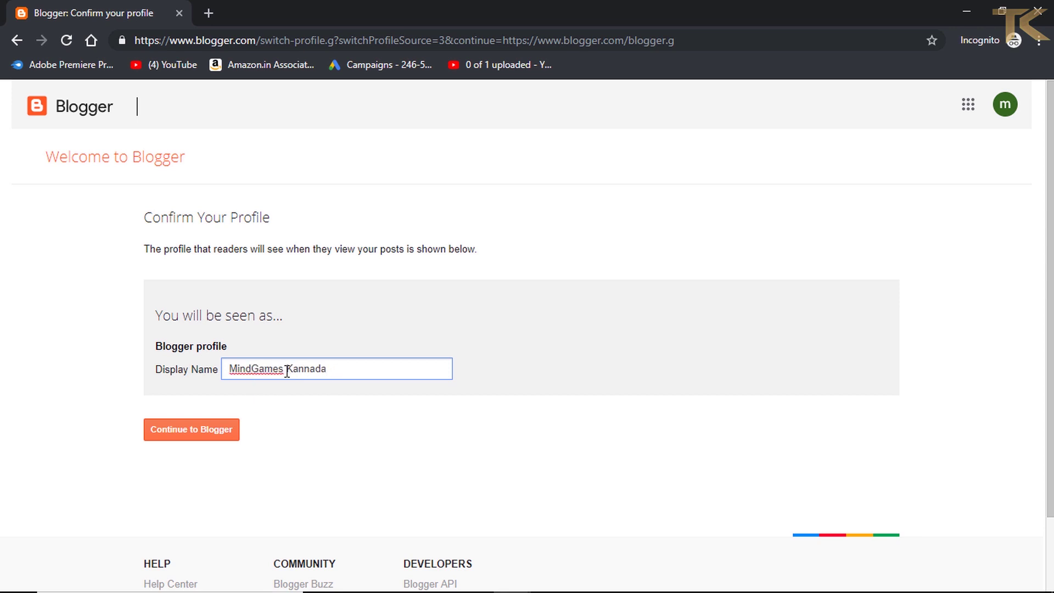
click(286, 370)
key(BackSpace)
- Continue to Blogger, close the cookie and language banners, and choose CREATE NEW BLOG
click(184, 435)
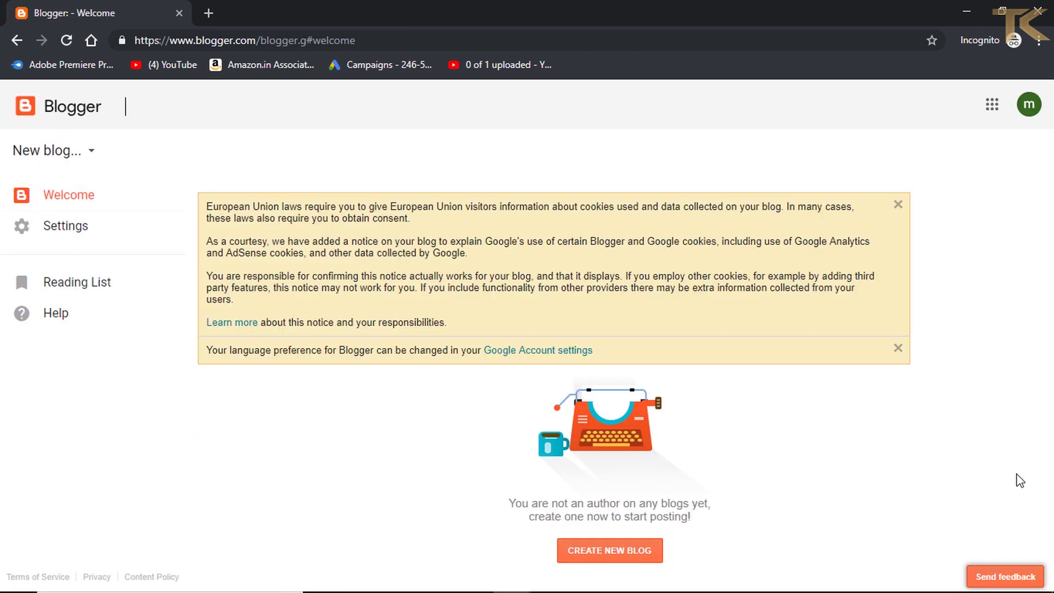
click(898, 205)
click(899, 206)
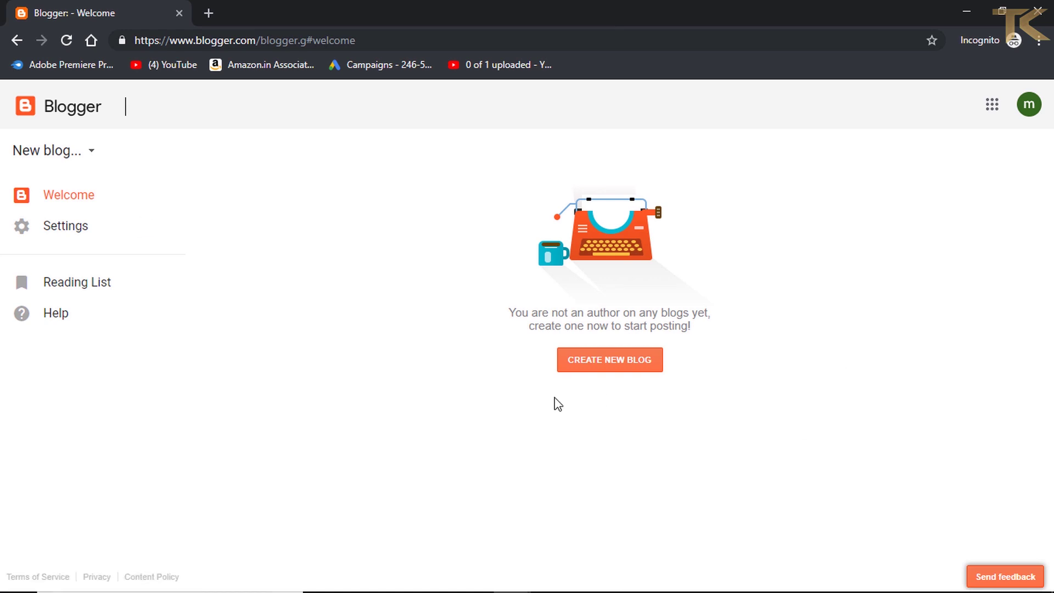
click(601, 362)
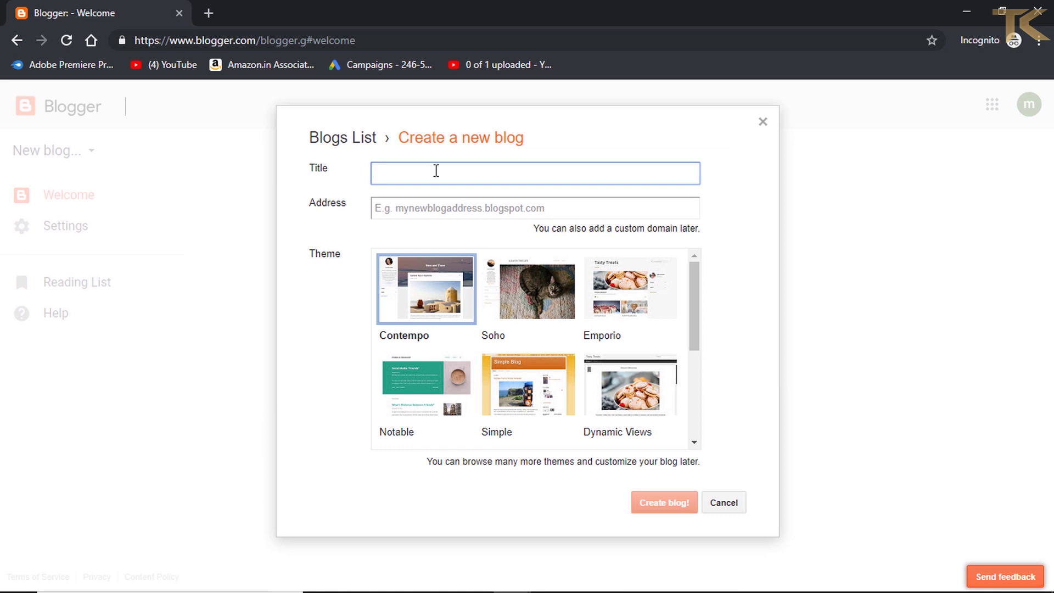
- Title the blog 'Mind Games Kannada' and give it the available address Mindgameskannada.blogspot.com
text(Mind G)
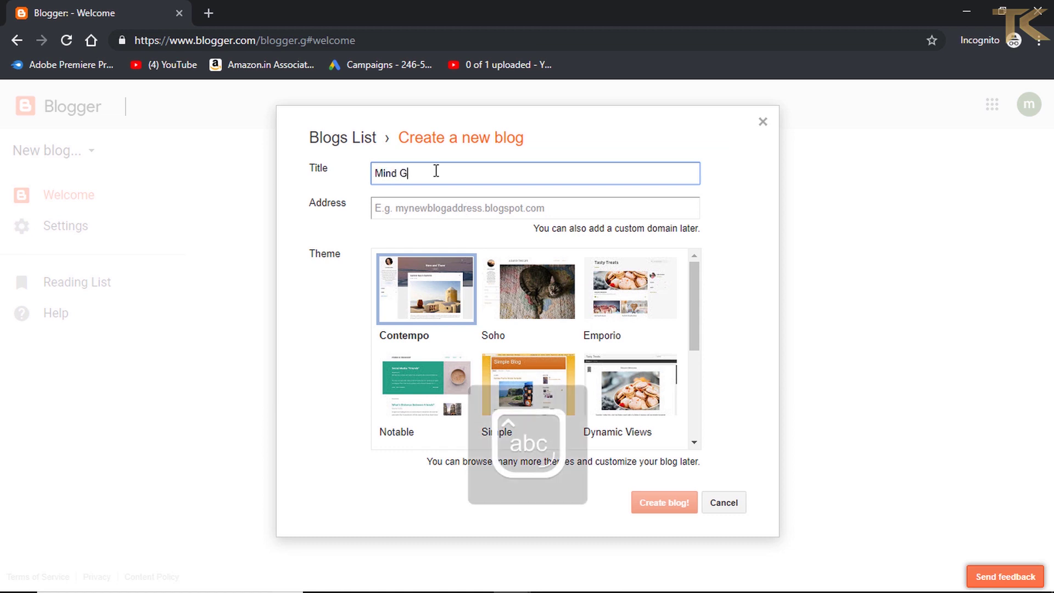
text(ames Kannada)
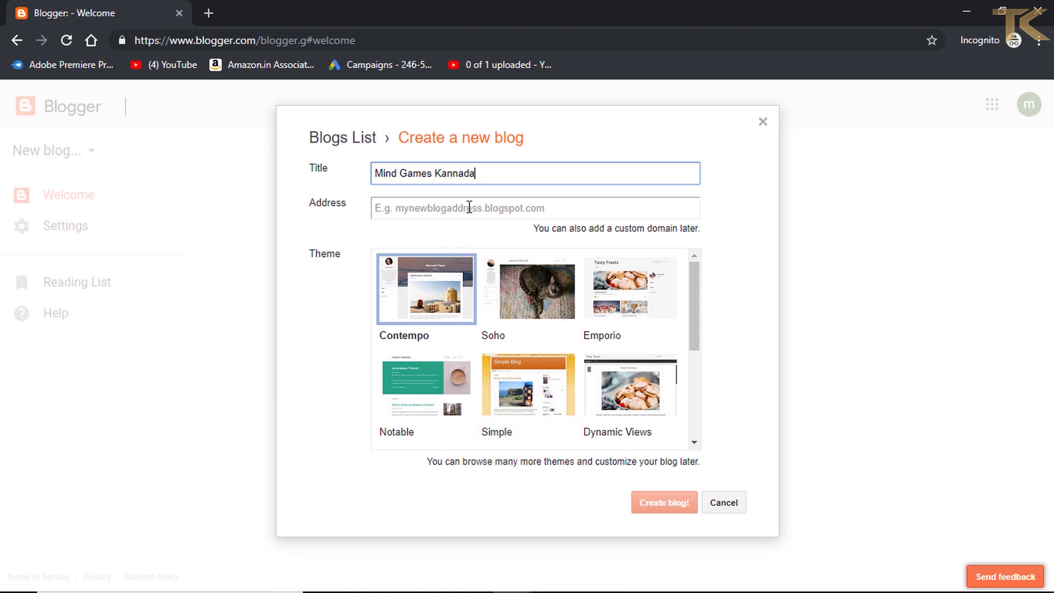
click(469, 207)
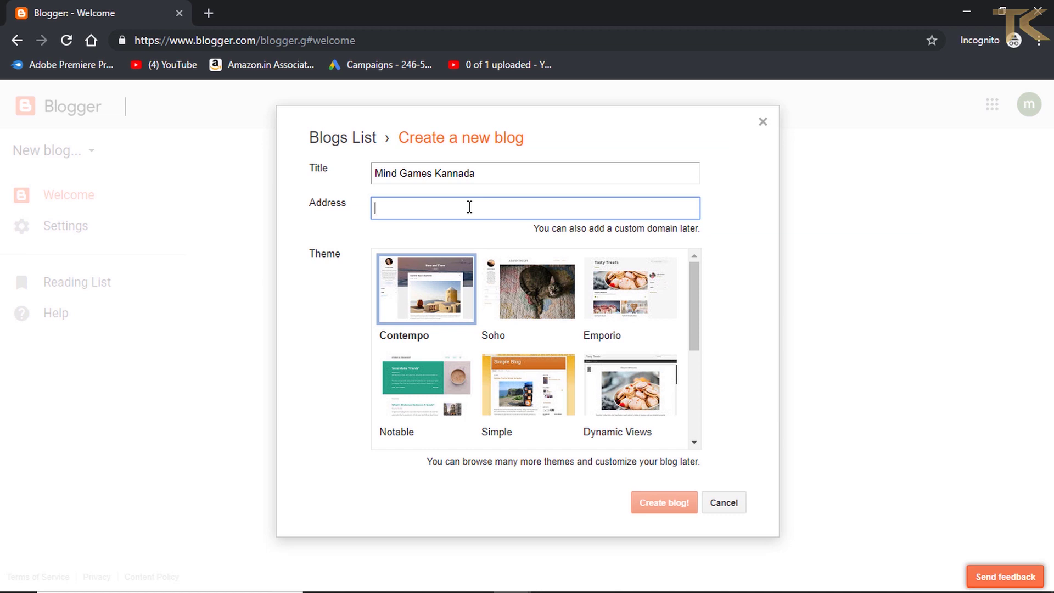
key(Caps_Lock)
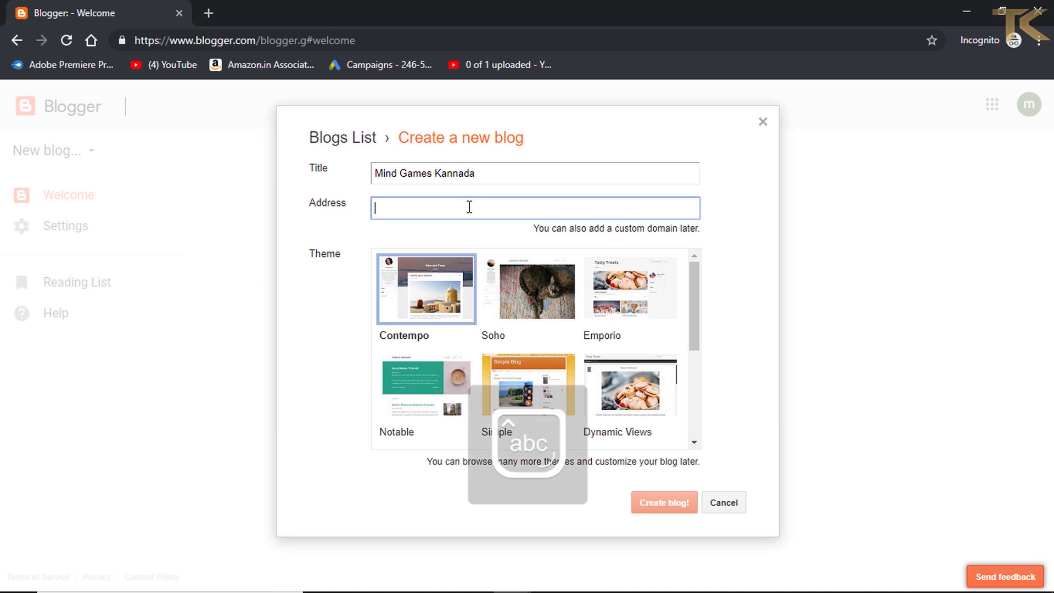
text(M)
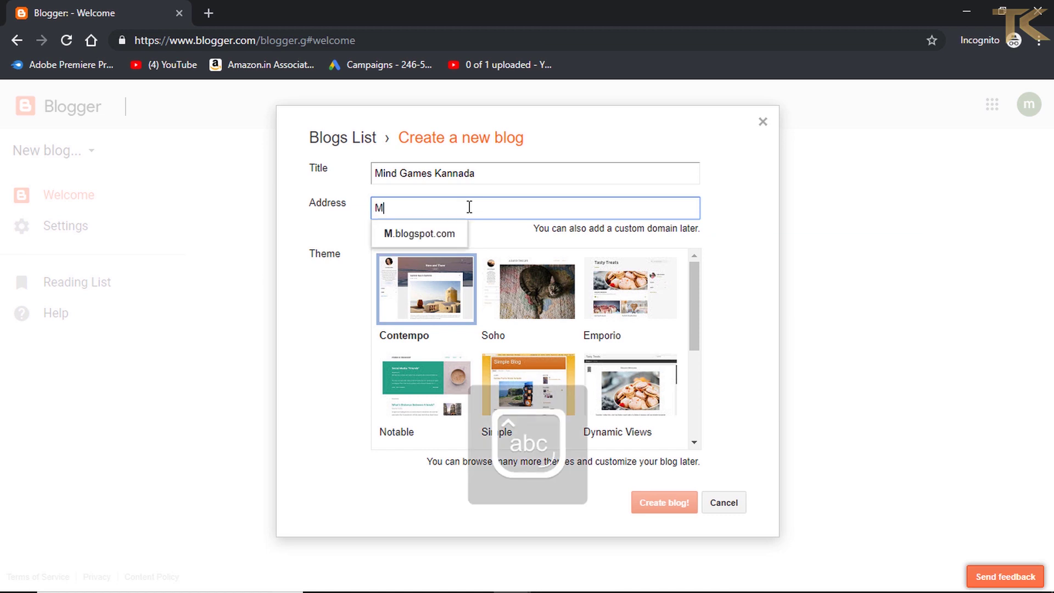
text(indg)
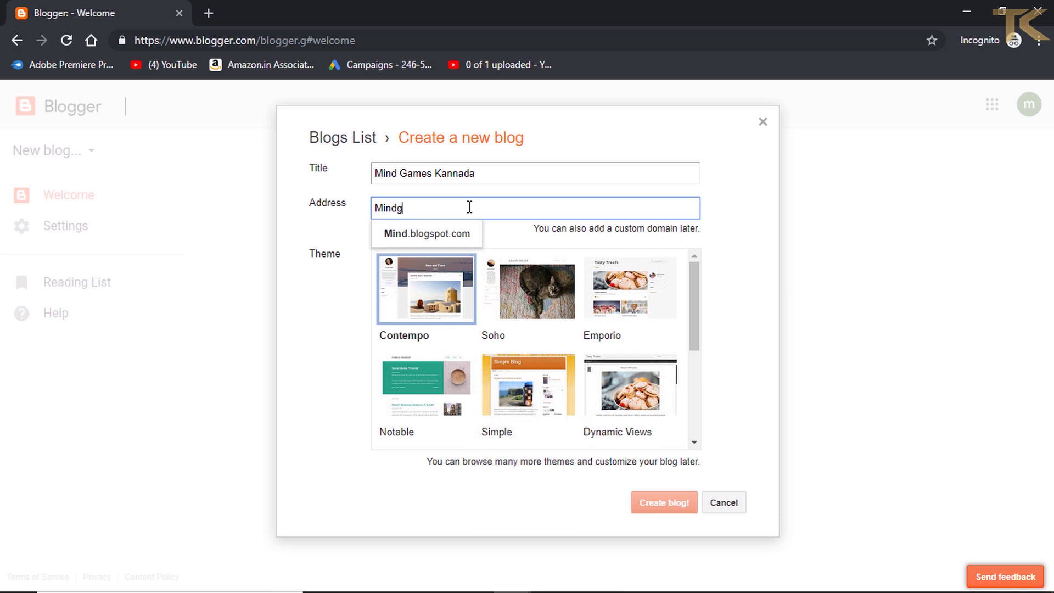
text(ames)
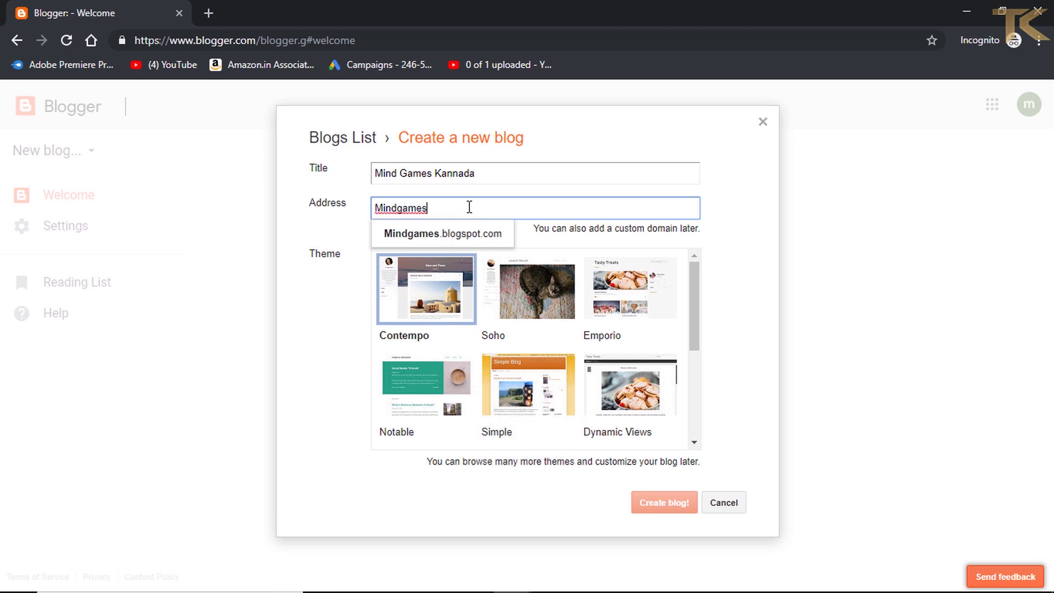
text(kannada)
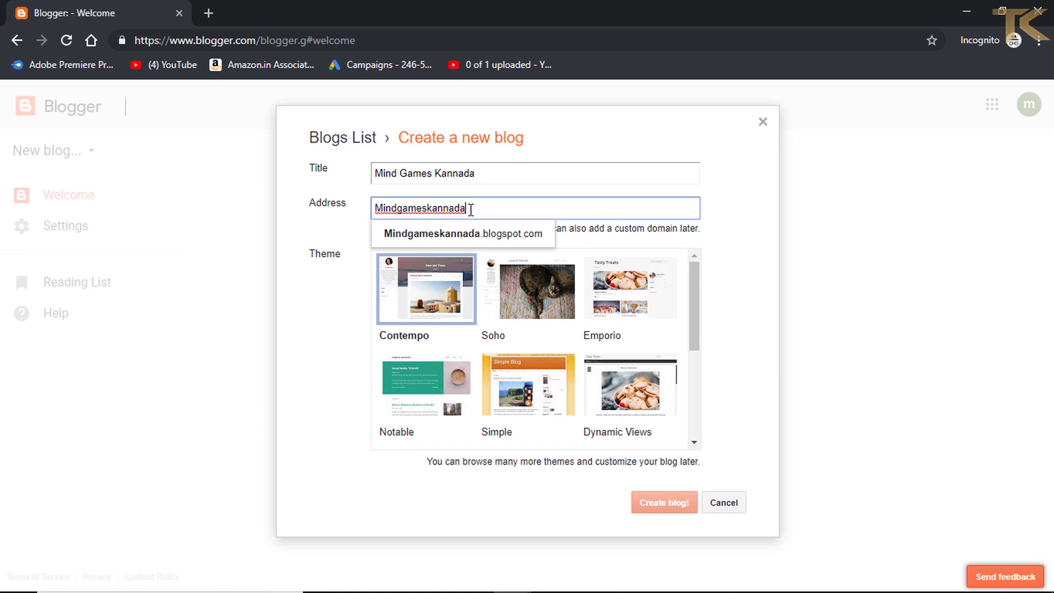
click(504, 235)
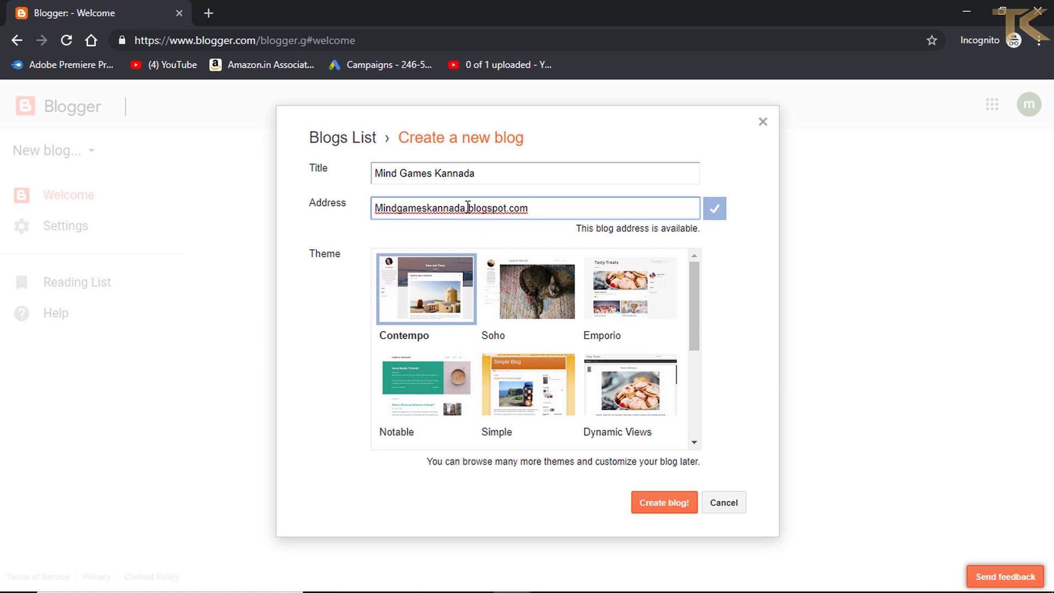
drag(469, 208, 507, 215)
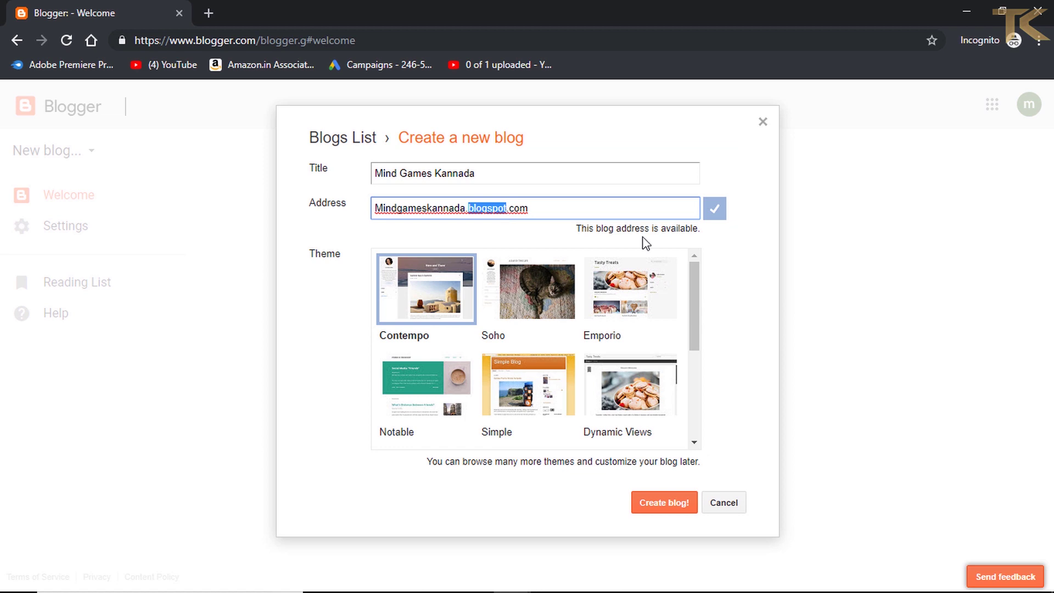
click(554, 205)
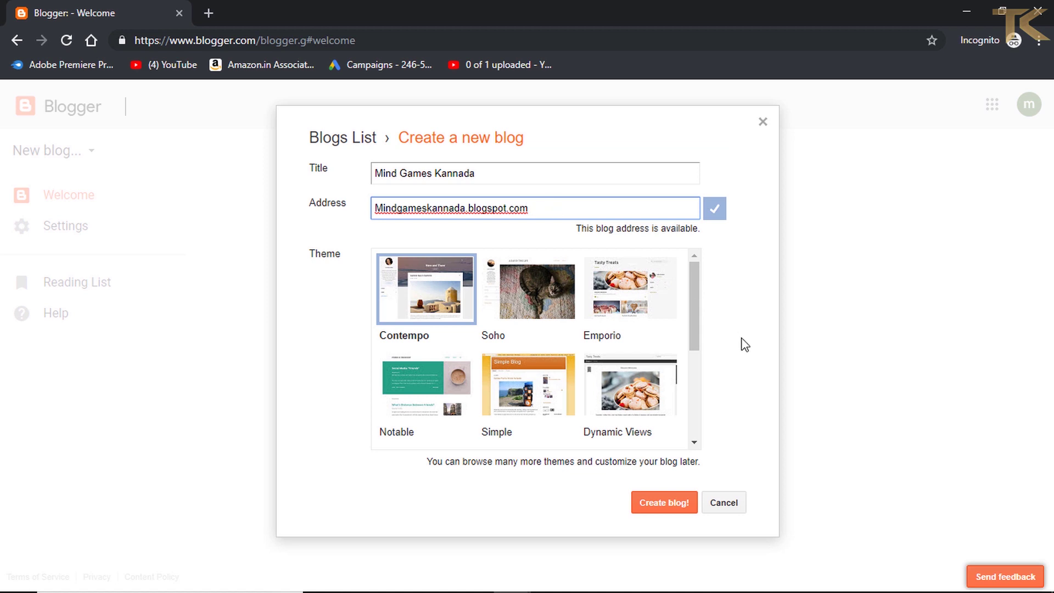
drag(696, 340, 666, 330)
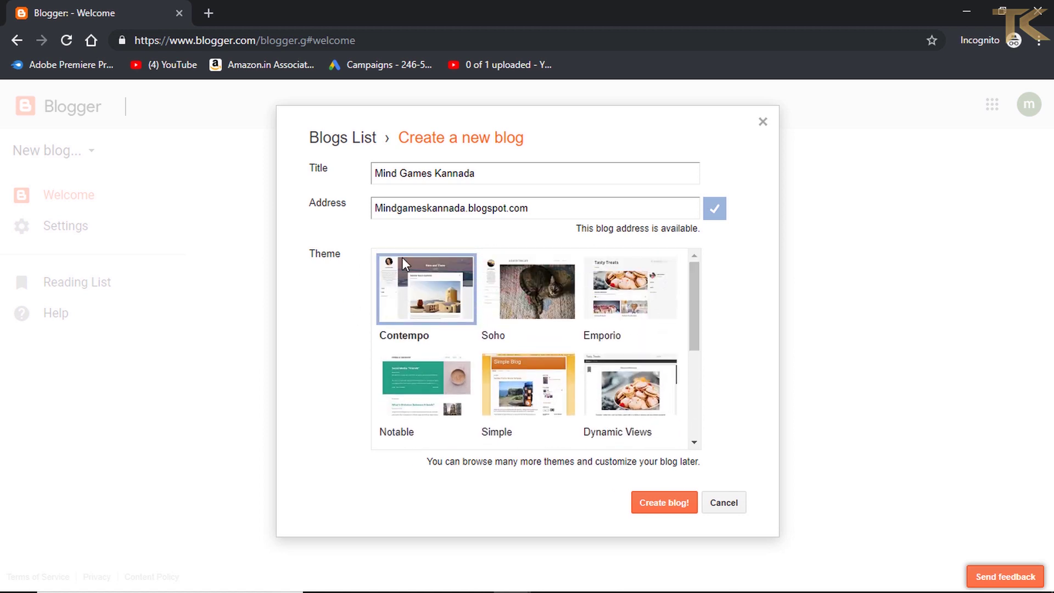
- Pick the Picture Window theme, create the blog, and decline the Google Domains offer
scroll(525, 377, down, 2)
click(404, 361)
scroll(569, 365, down, 1)
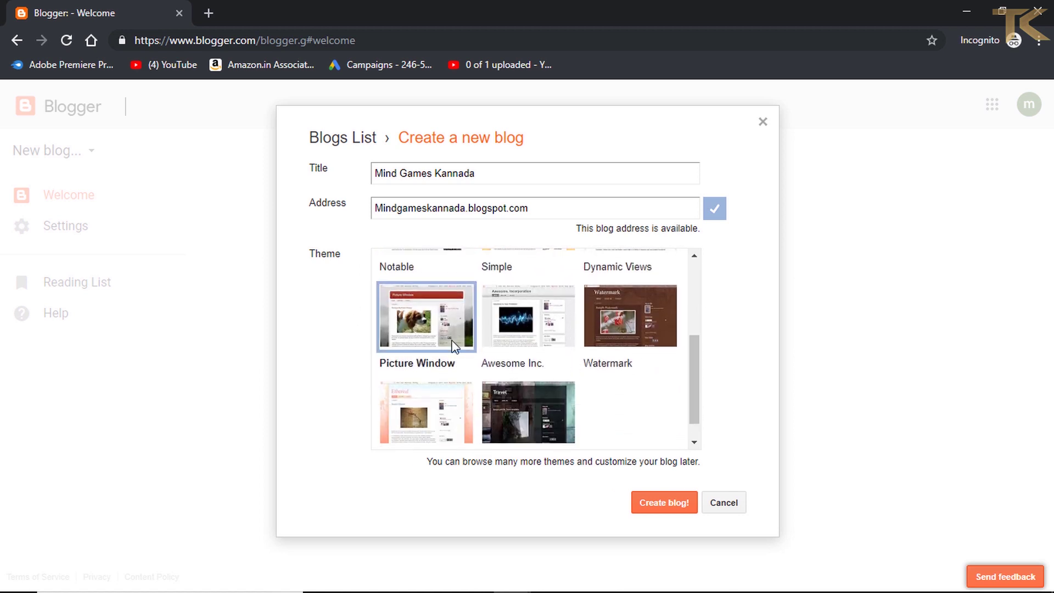
click(661, 507)
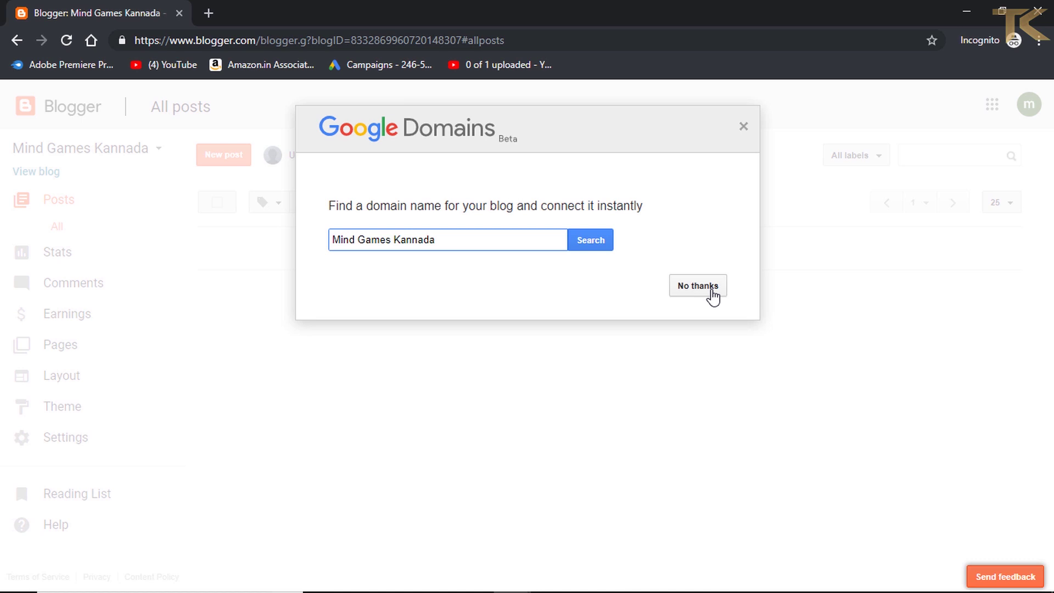
click(713, 296)
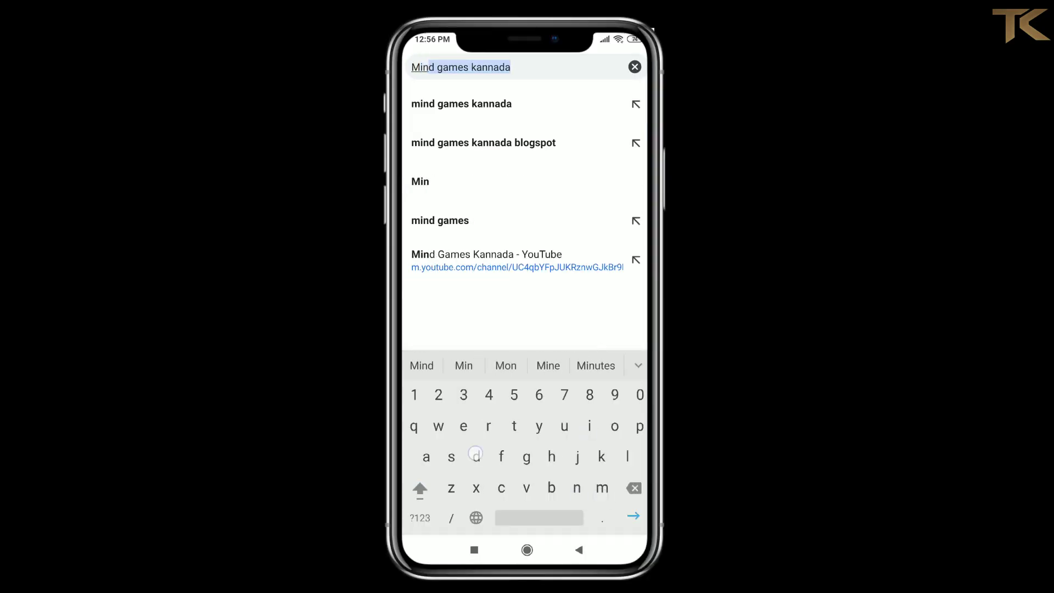
- Load Mindgameskannada.blogspot.com in the phone's Chrome to view the empty blog
text(.blogspot)
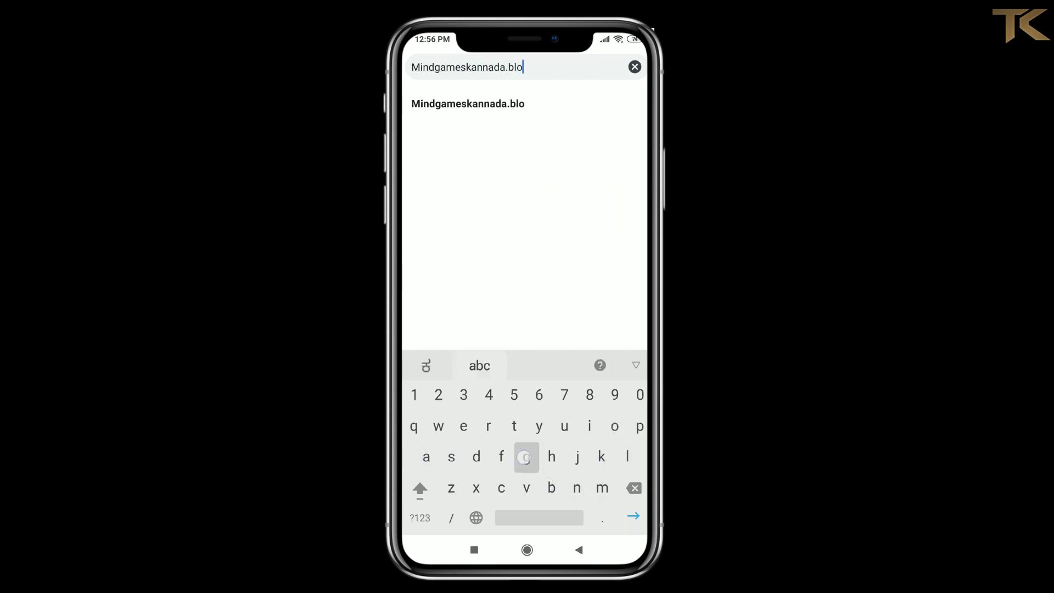
key(Return)
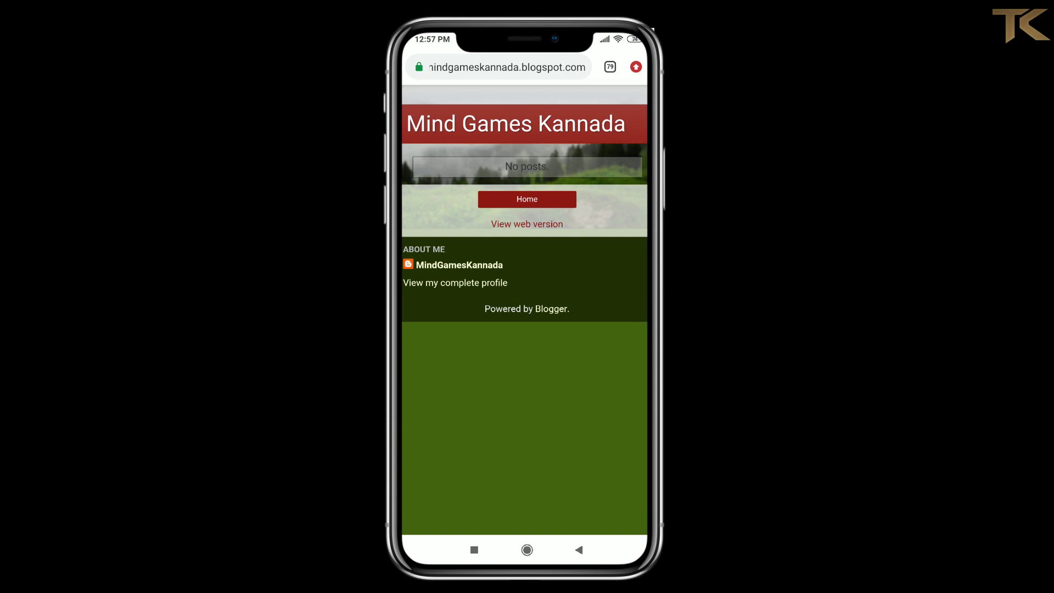
drag(548, 294, 510, 433)
click(557, 121)
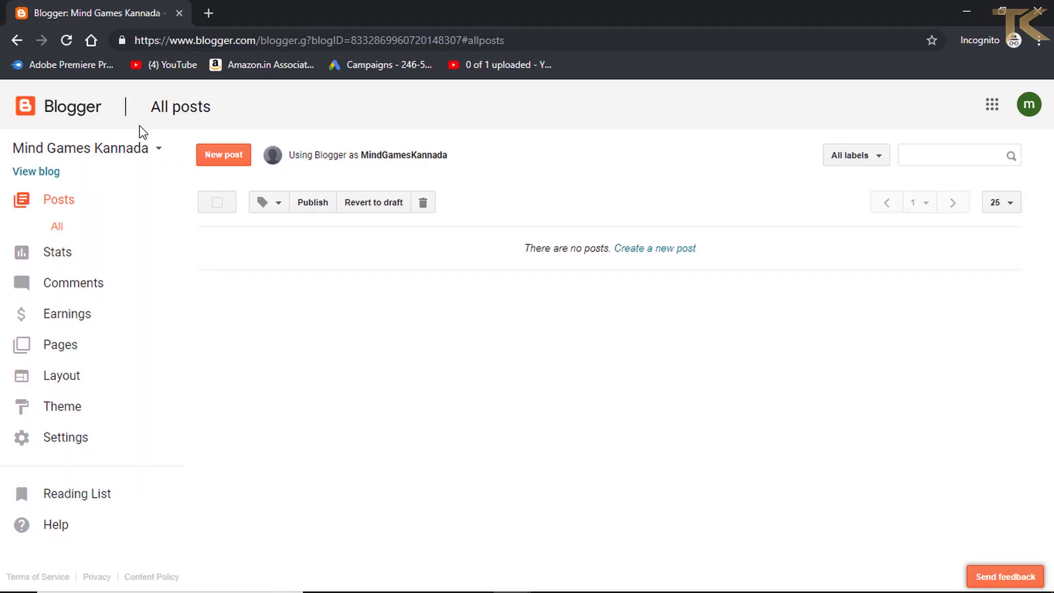
drag(146, 126, 235, 162)
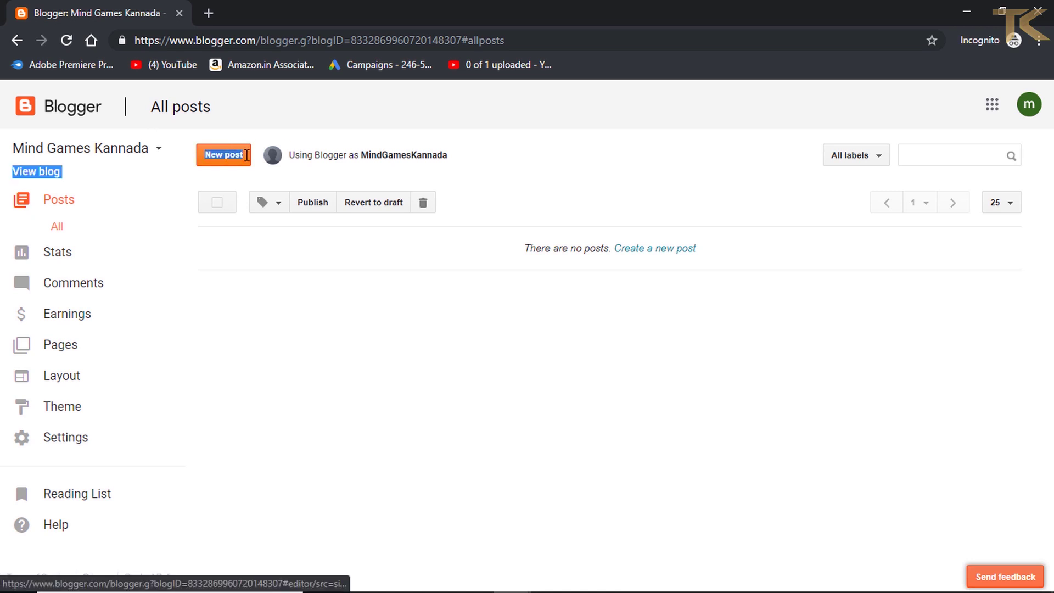
click(185, 155)
click(221, 156)
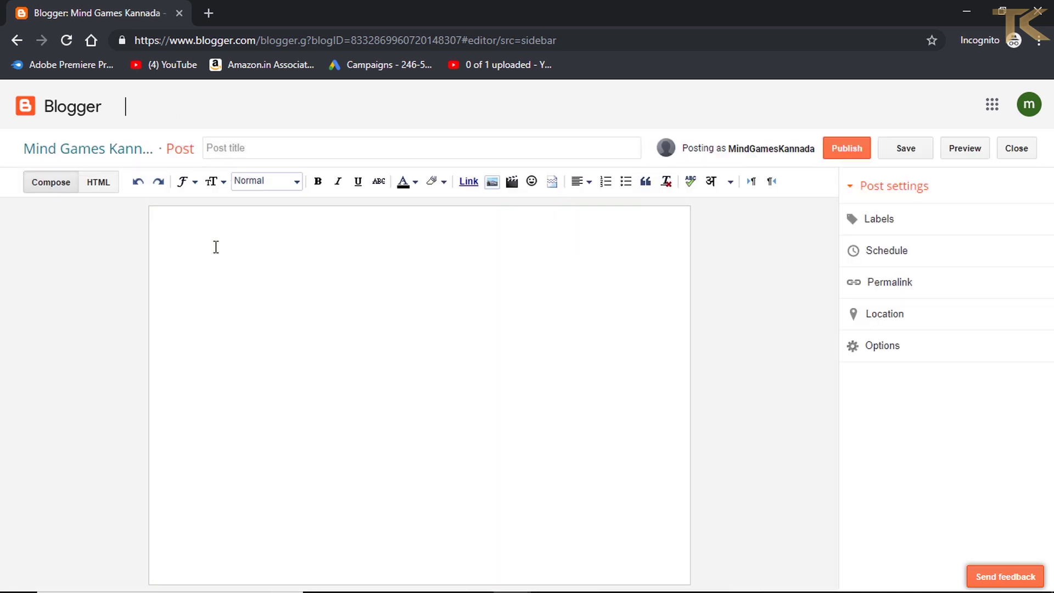
click(216, 247)
text(hekll)
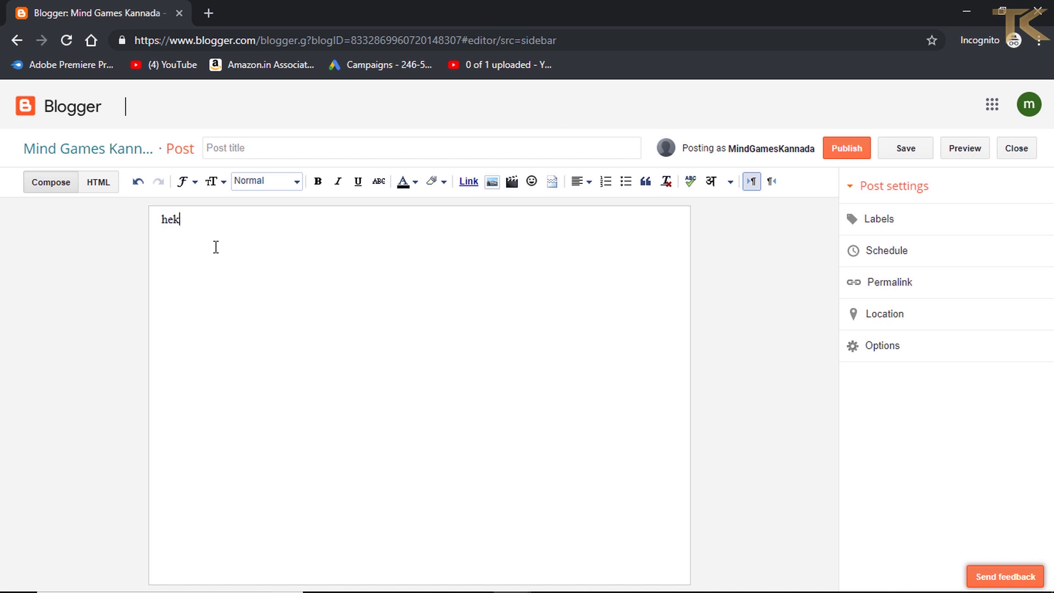
key(BackSpace)
key(BackSpace)
key(BackSpace)
text(llo frends welcome to my chan)
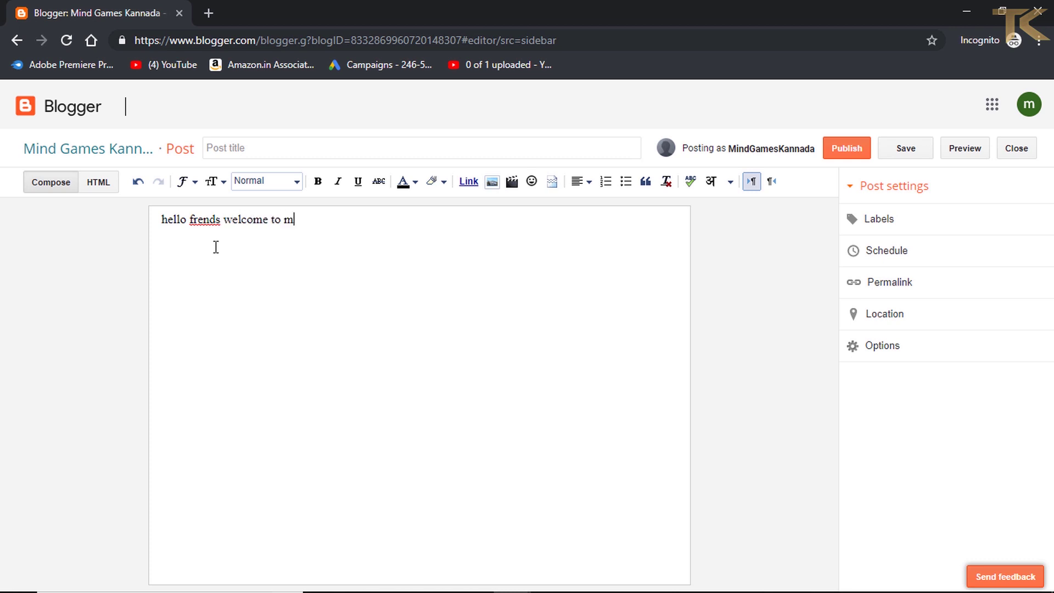
text(nel)
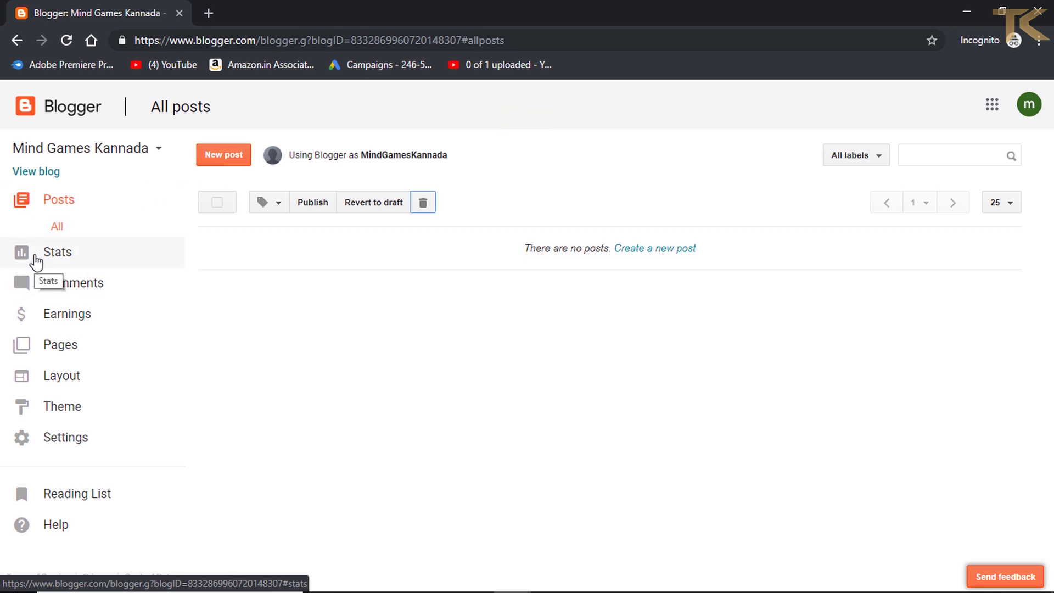
- Visit the Stats, Audience, Comments and Earnings sections, then go to Layout
click(35, 255)
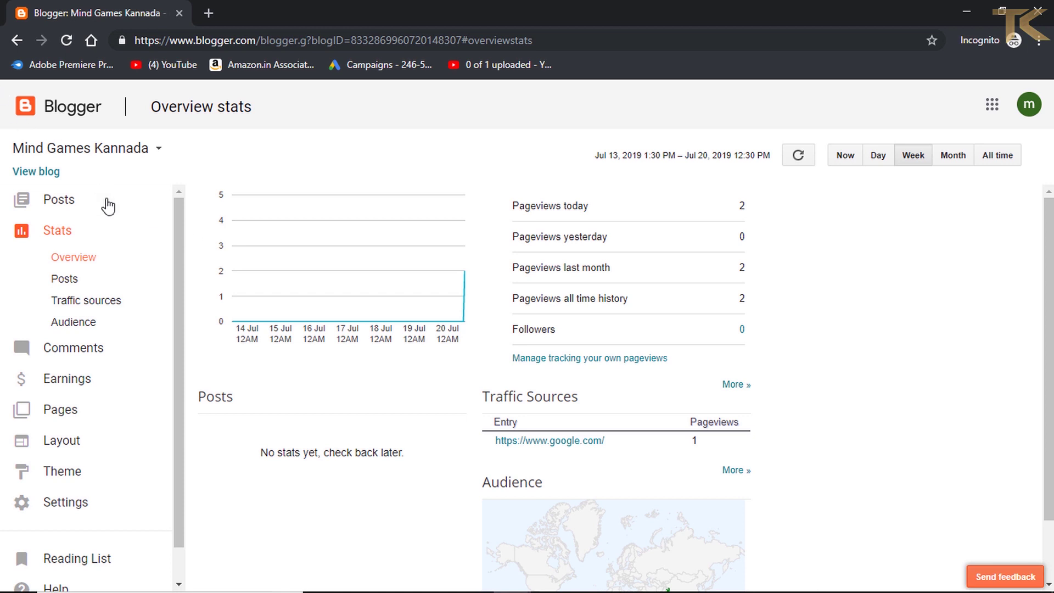
click(74, 324)
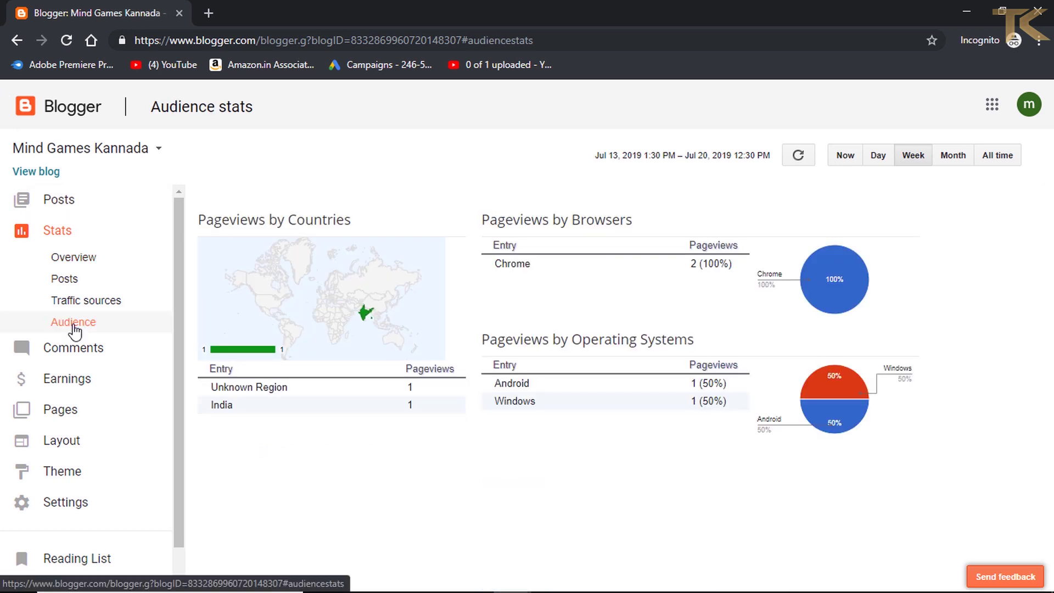
click(97, 357)
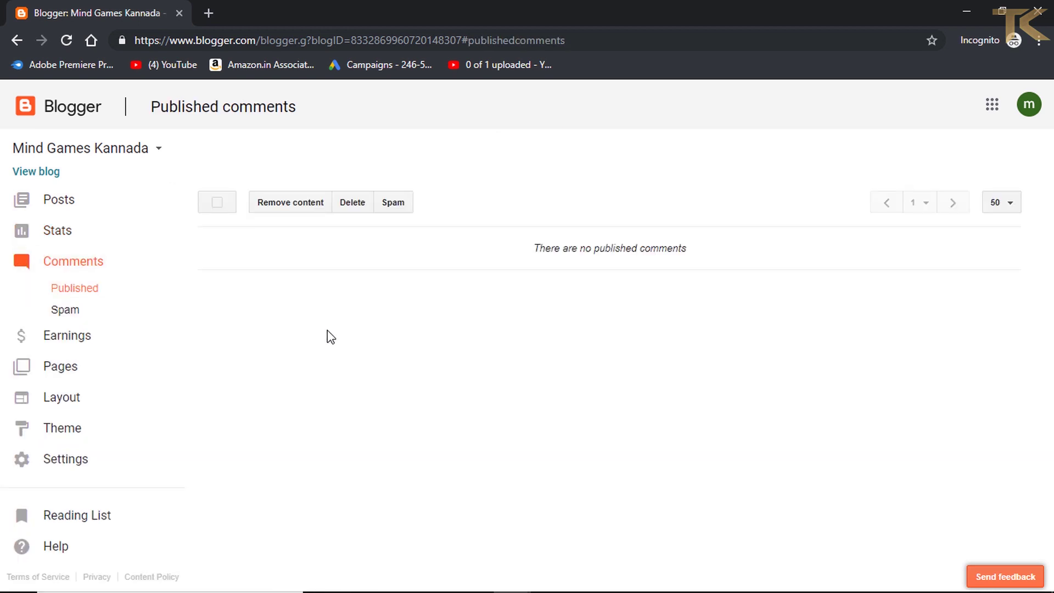
click(97, 345)
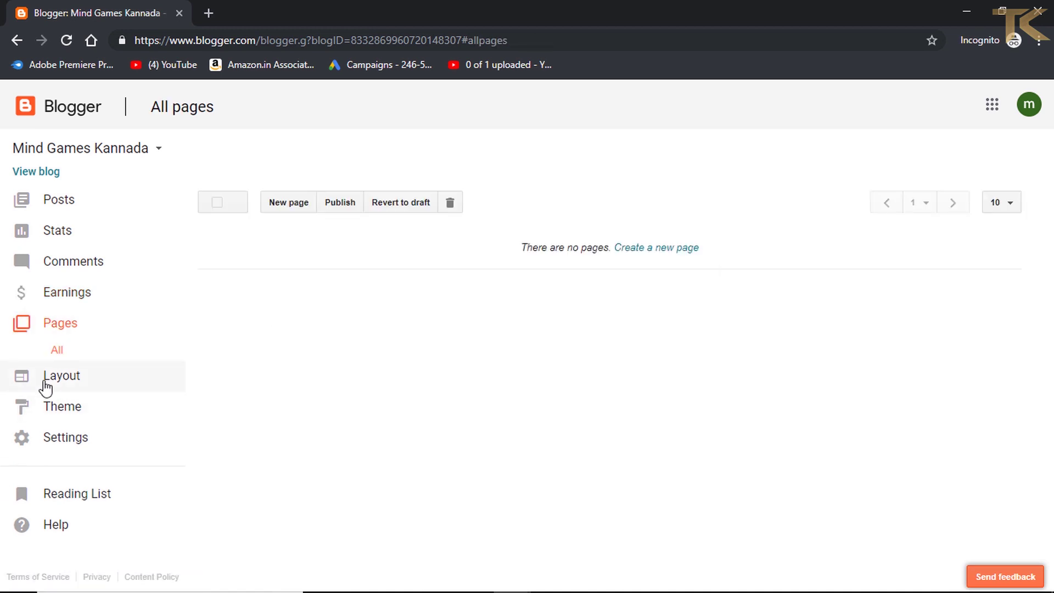
click(45, 384)
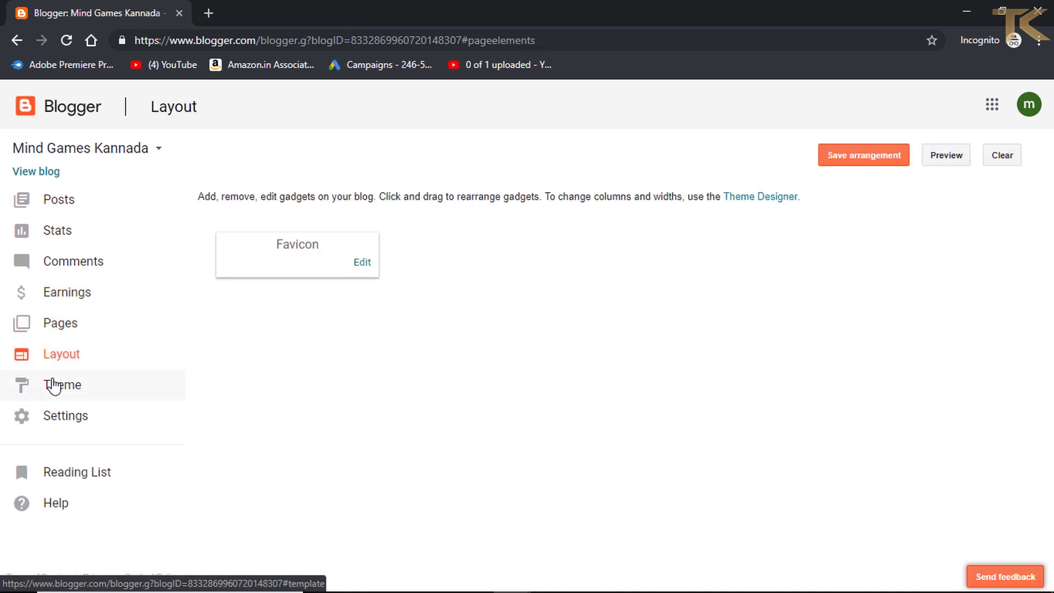
- Open and close the Favicon gadget's edit window, then view the Theme page
click(363, 262)
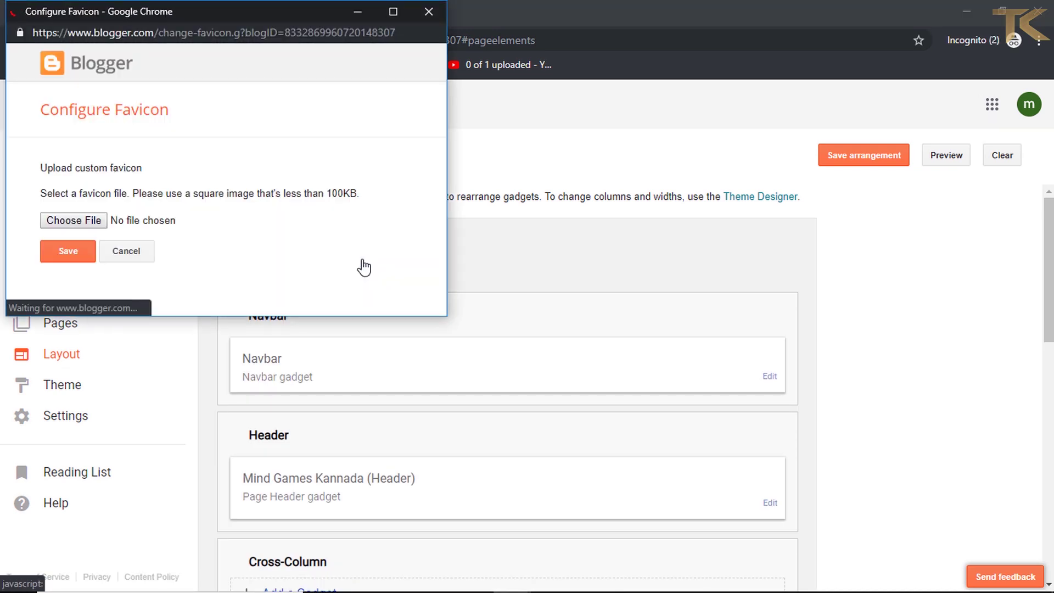
click(427, 13)
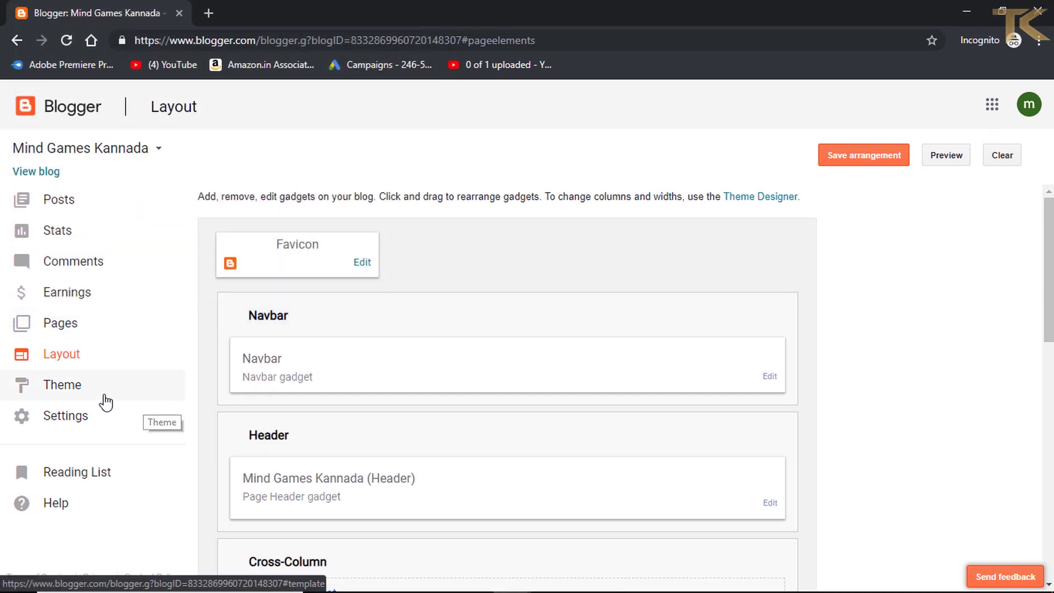
click(106, 402)
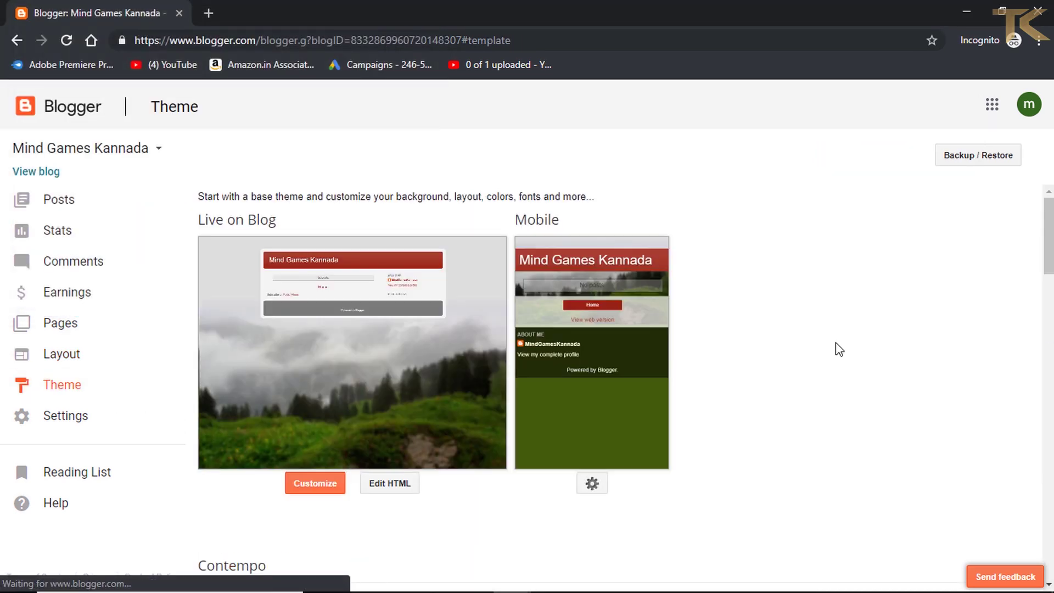
- Scroll through the Basic settings page, showing the blog address and HTTPS redirect set to Yes
click(60, 418)
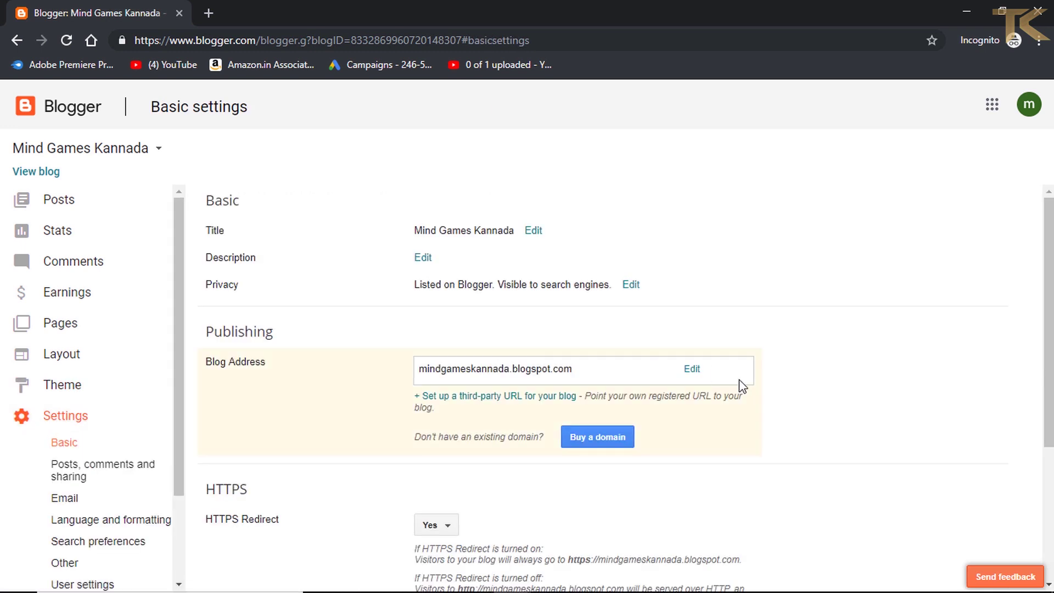
scroll(738, 381, down, 3)
scroll(742, 386, up, 2)
scroll(732, 487, down, 1)
scroll(733, 487, up, 1)
scroll(666, 457, down, 2)
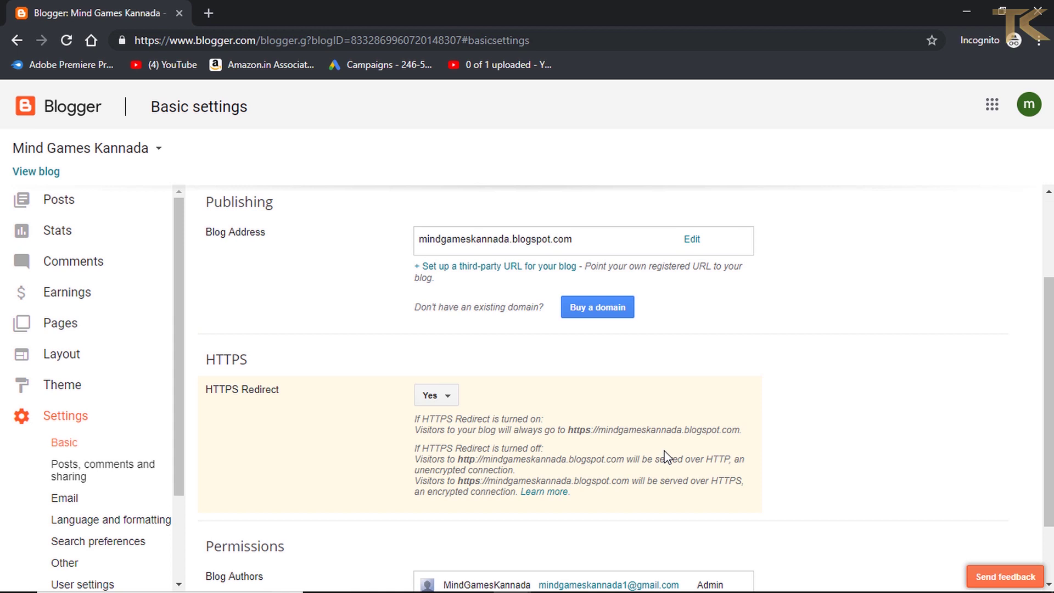
scroll(666, 456, down, 1)
scroll(666, 457, up, 1)
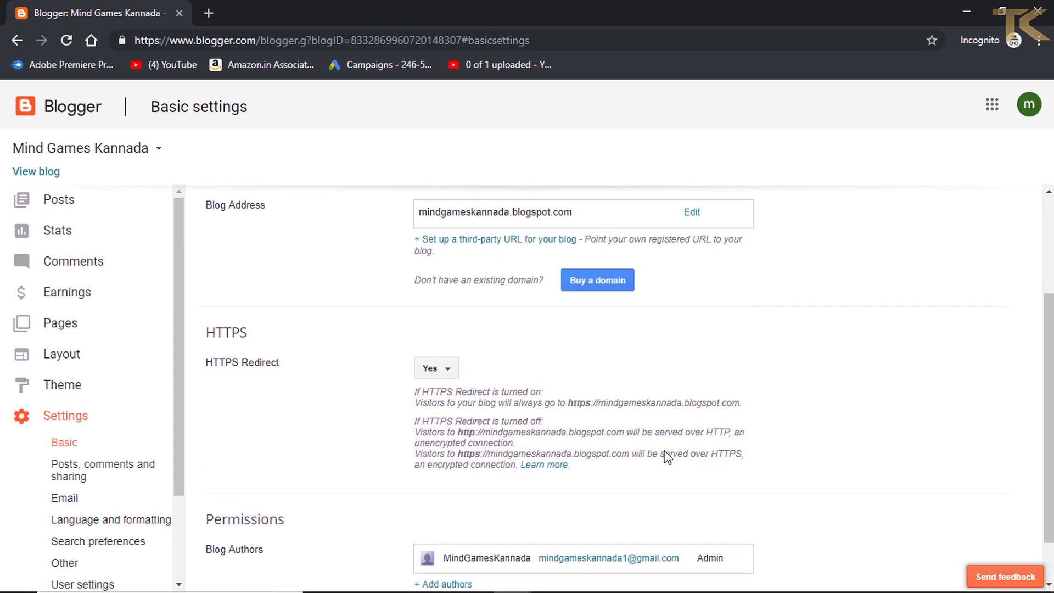